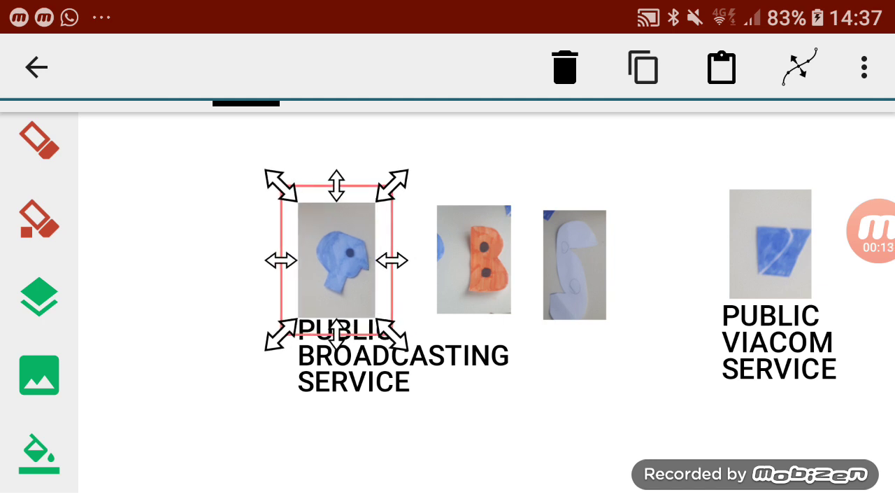
Nudge the blue P photo slightly, then drag the blue V photo down-left below the white S photo
left_click(474, 260)
left_click(574, 265)
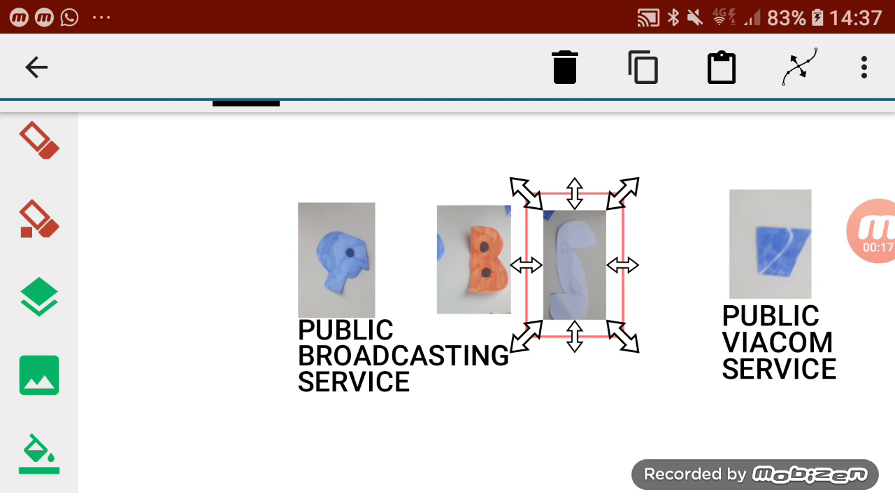
left_click(337, 259)
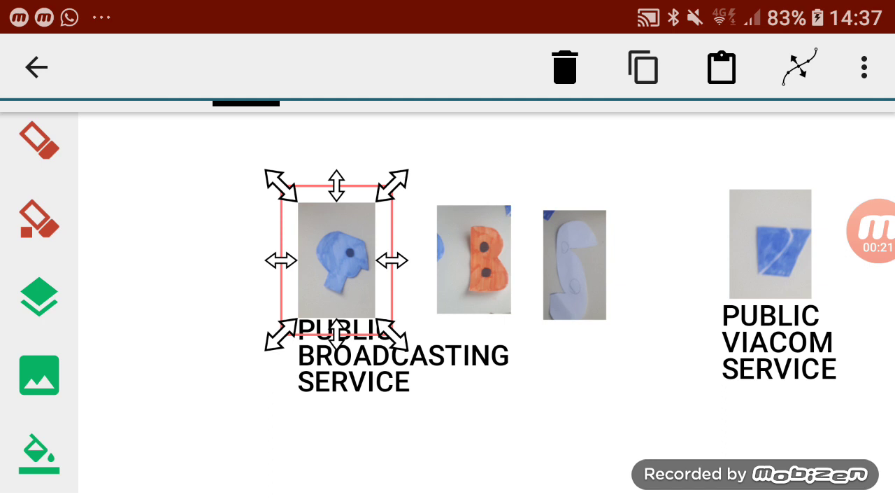
left_click(574, 265)
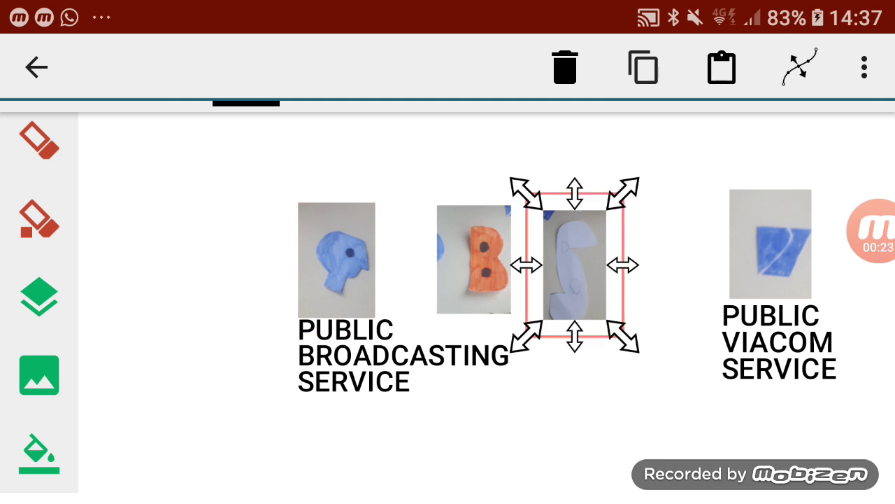
left_click(336, 259)
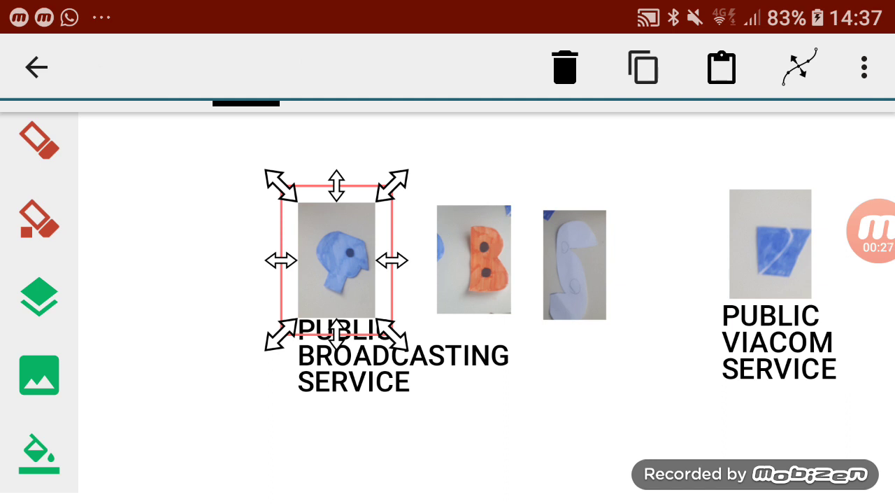
mouse_move(337, 261)
left_mouse_down()
mouse_move(364, 222)
mouse_move(337, 258)
left_mouse_up()
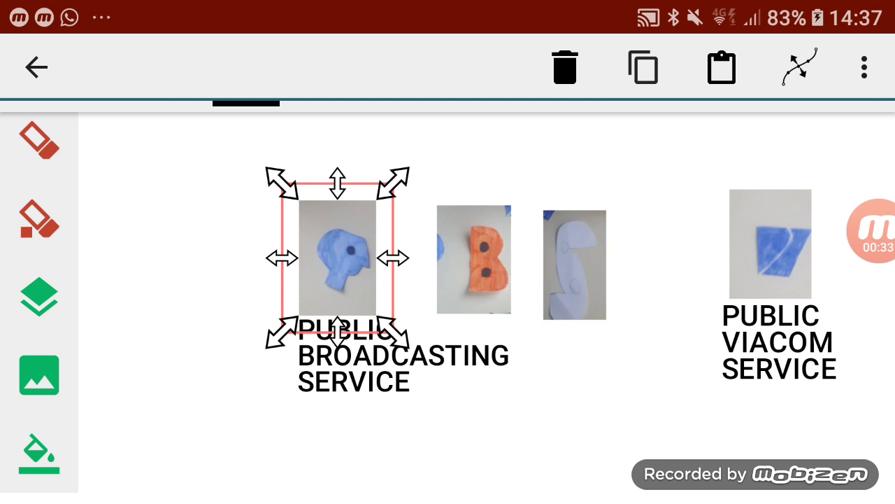
left_click(770, 244)
mouse_move(770, 245)
left_mouse_down()
mouse_move(722, 324)
mouse_move(670, 358)
mouse_move(588, 390)
left_mouse_up()
Move the original P photo down below the orange B photo and narrow it
left_click(337, 258)
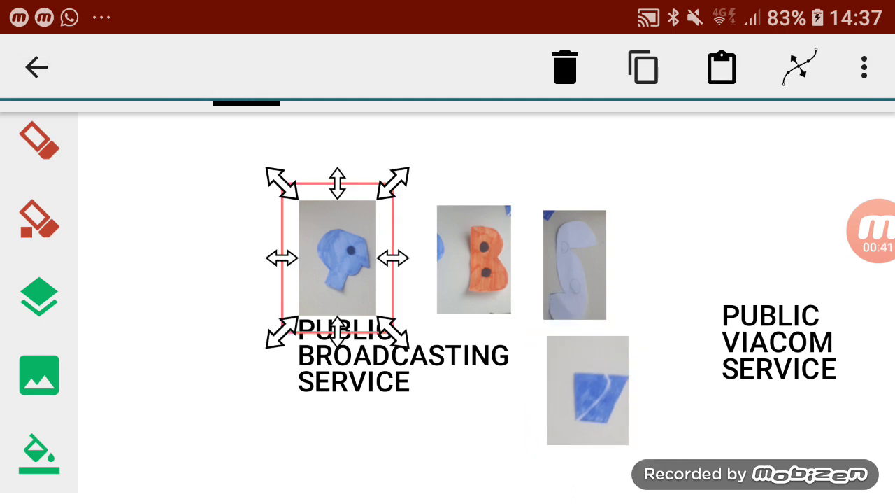
mouse_move(337, 258)
left_mouse_down()
mouse_move(505, 406)
mouse_move(485, 387)
left_mouse_up()
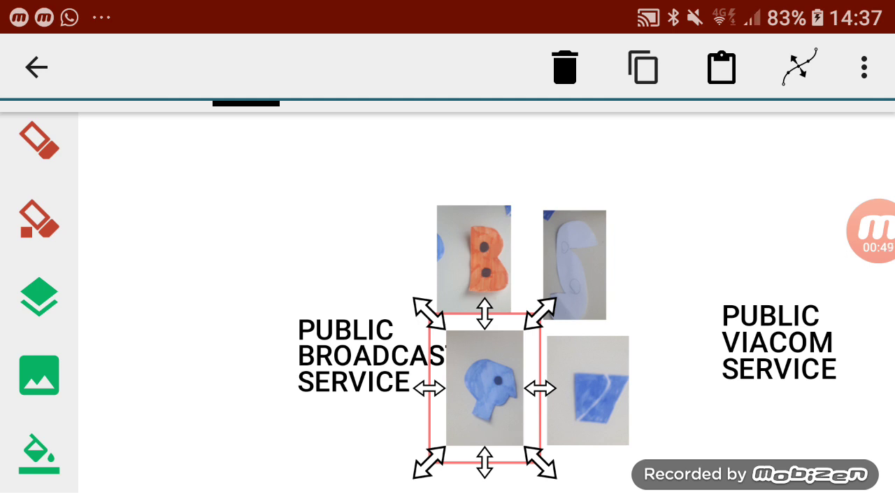
left_click_drag(540, 388, 463, 387)
mouse_move(430, 388)
left_mouse_down()
mouse_move(367, 387)
mouse_move(455, 394)
mouse_move(387, 395)
left_mouse_up()
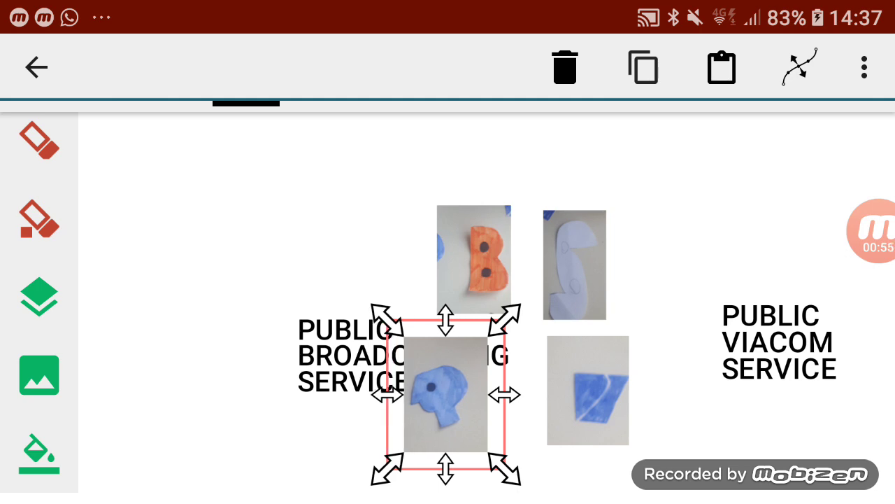
Insert the large blue P photo from the gallery's Camera album
left_click(39, 453)
left_click(292, 285)
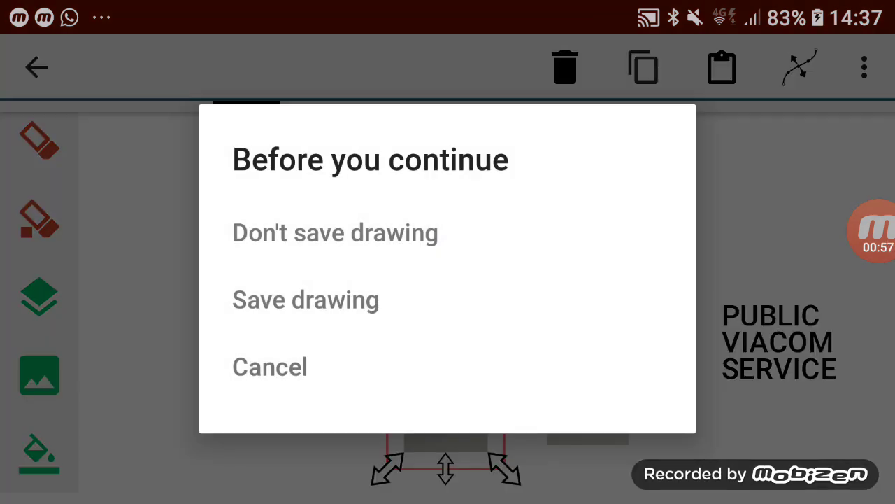
left_click(267, 365)
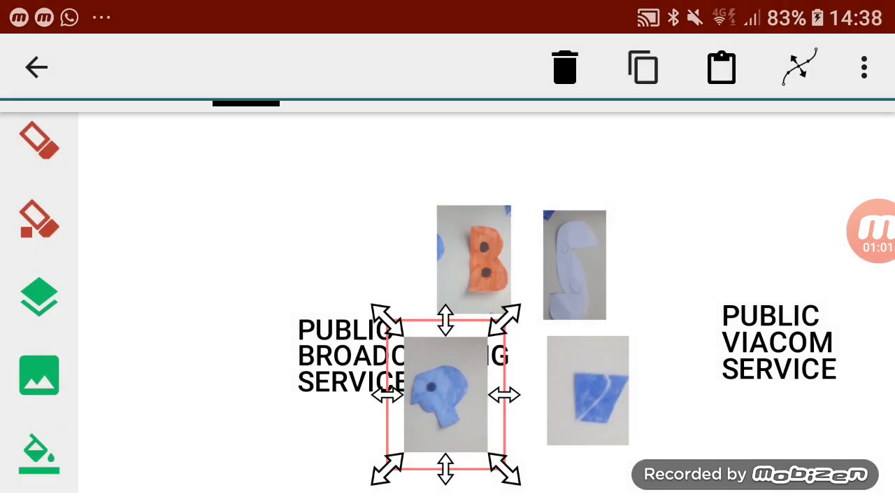
left_click(39, 375)
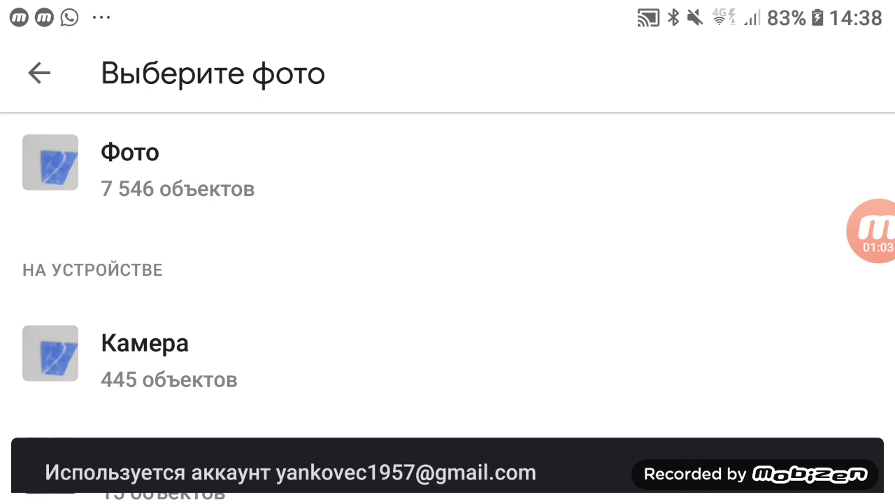
left_click(144, 354)
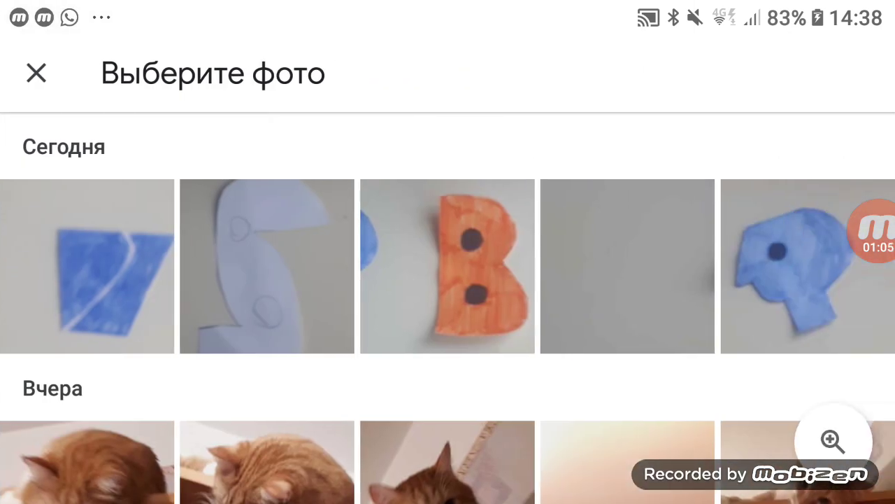
left_click(790, 280)
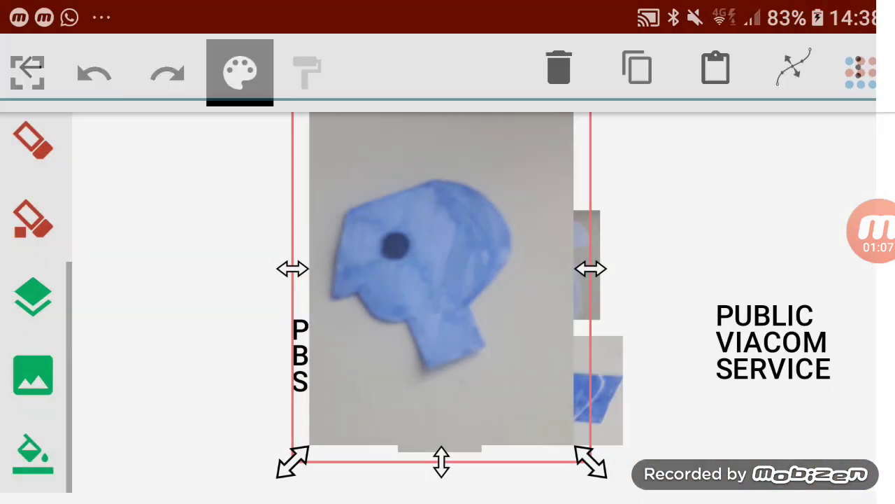
Shrink the newly inserted P photo and shift it toward the lower left
left_click_drag(593, 461, 474, 298)
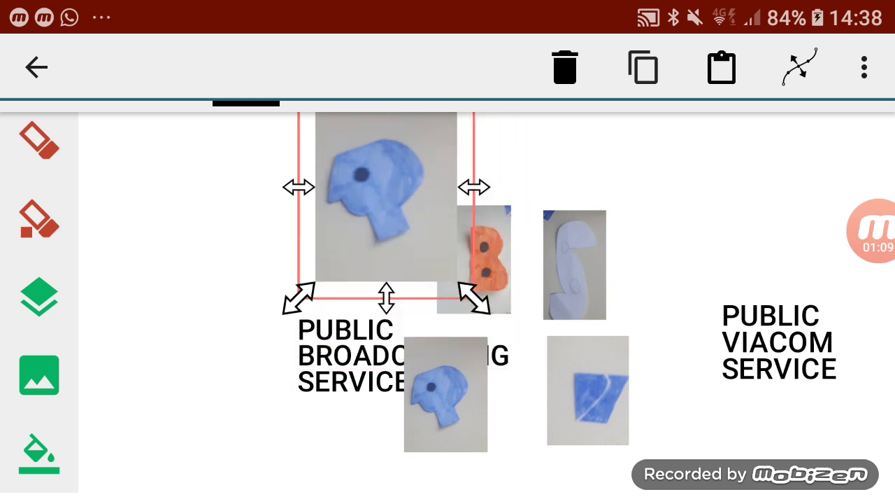
left_click_drag(387, 210, 320, 288)
left_click_drag(410, 380, 370, 330)
left_click_drag(301, 242, 273, 354)
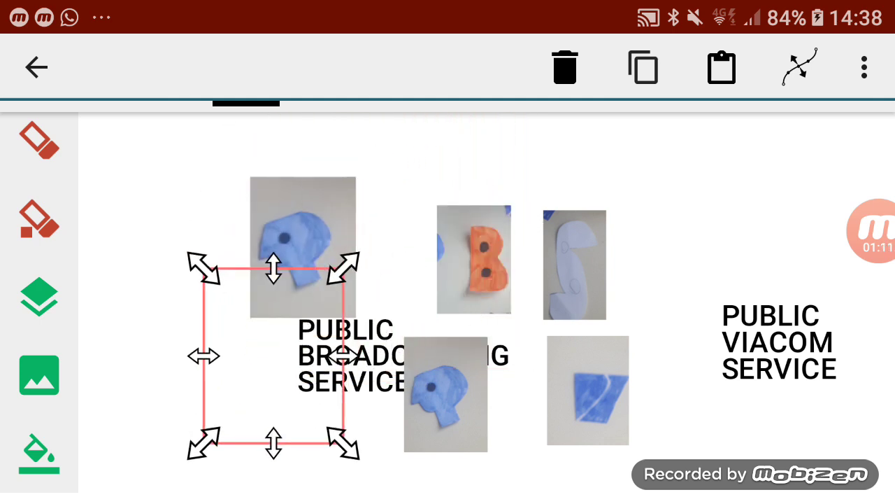
left_click_drag(343, 442, 294, 377)
Flip the new P photo horizontally, settle it at lower left, and raise PUBLIC BROADCASTING SERVICE above it
left_click_drag(248, 323, 289, 366)
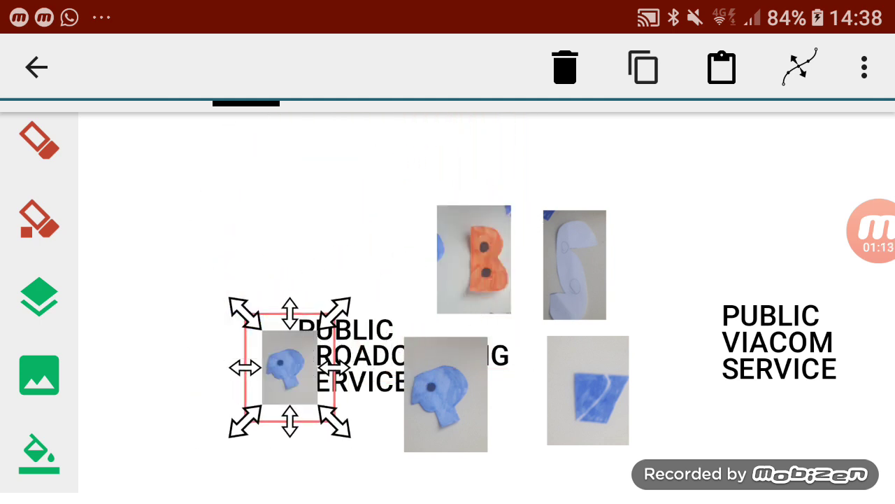
left_click_drag(334, 312, 359, 283)
mouse_move(303, 350)
left_mouse_down()
mouse_move(290, 396)
mouse_move(307, 393)
left_mouse_up()
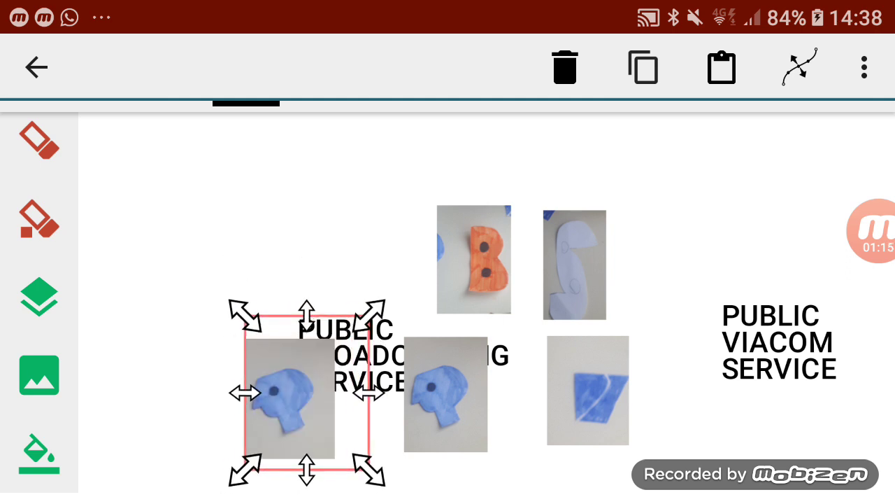
mouse_move(245, 394)
left_mouse_down()
mouse_move(443, 392)
mouse_move(418, 394)
left_mouse_up()
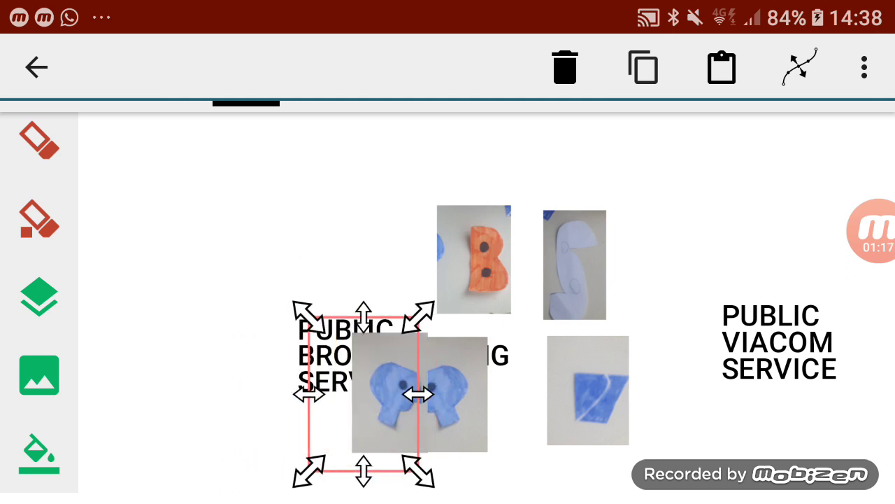
mouse_move(363, 393)
left_mouse_down()
mouse_move(285, 392)
mouse_move(317, 397)
mouse_move(243, 406)
left_mouse_up()
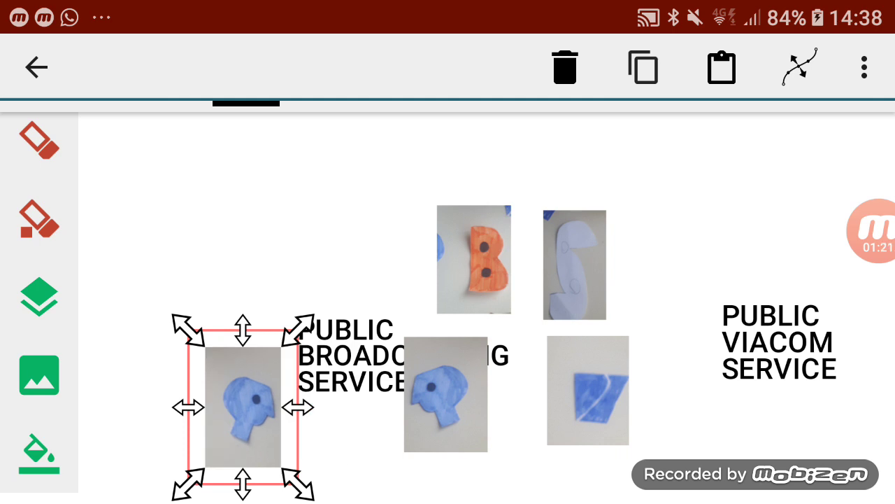
left_click(349, 356)
mouse_move(350, 357)
left_mouse_down()
mouse_move(358, 396)
mouse_move(332, 339)
mouse_move(269, 269)
left_mouse_up()
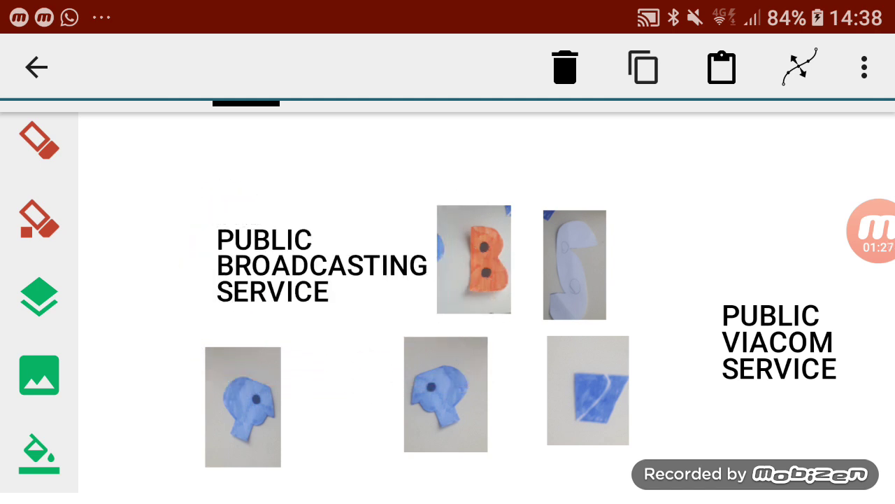
Move PUBLIC BROADCASTING SERVICE further up-left and nudge the original P photo down slightly
left_click(322, 266)
left_click_drag(321, 266, 250, 193)
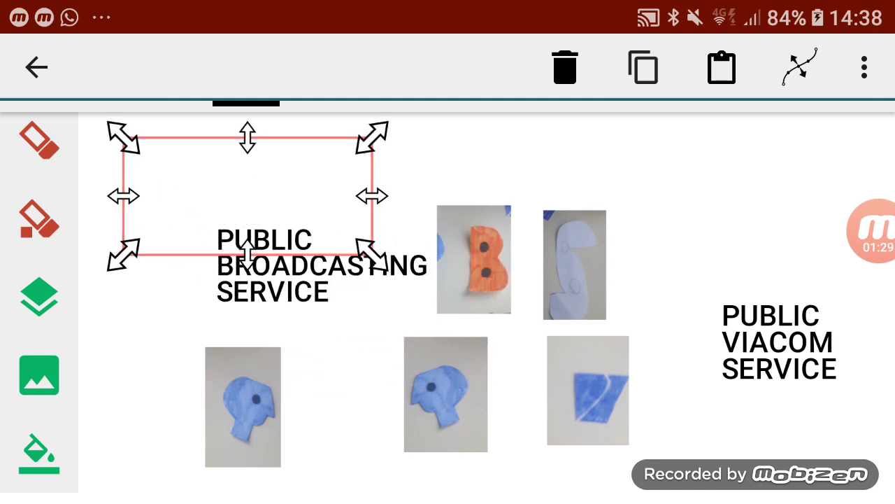
left_click(445, 394)
left_click_drag(446, 394, 447, 403)
Place the white S photo above PUBLIC VIACOM SERVICE with the orange B photo just left of it
left_click(574, 264)
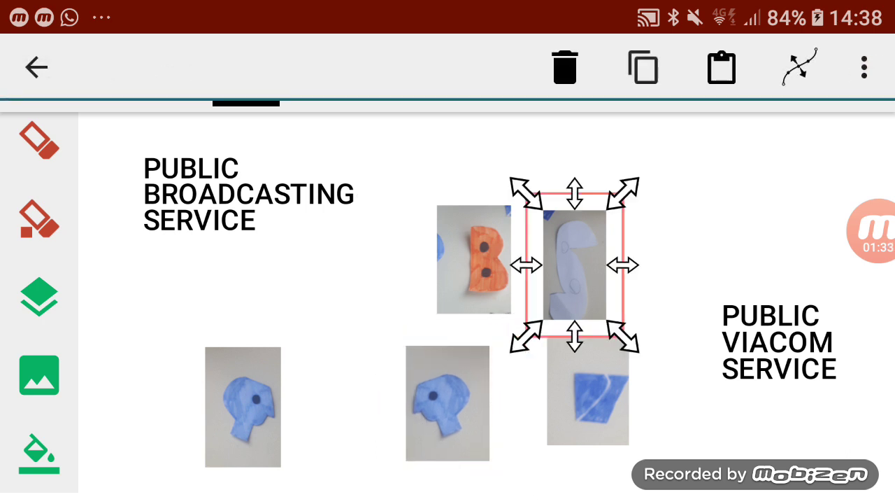
mouse_move(574, 264)
left_mouse_down()
mouse_move(586, 240)
mouse_move(563, 267)
left_mouse_up()
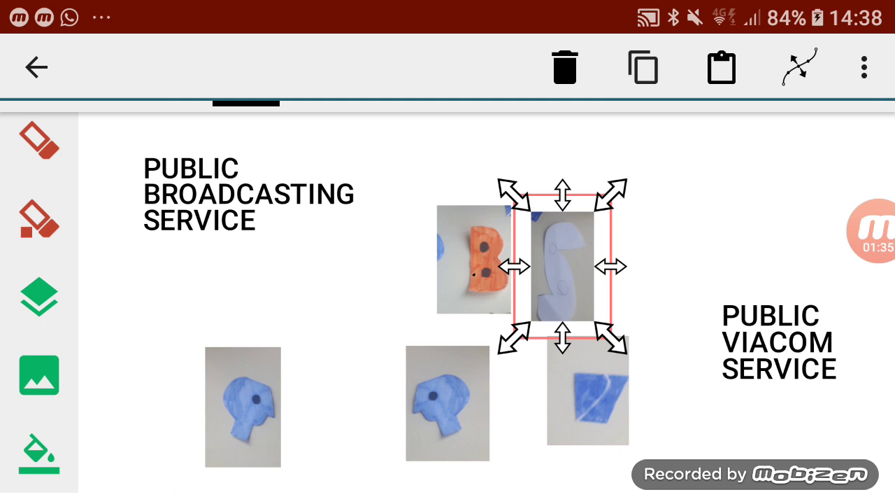
left_click(473, 259)
left_click(563, 262)
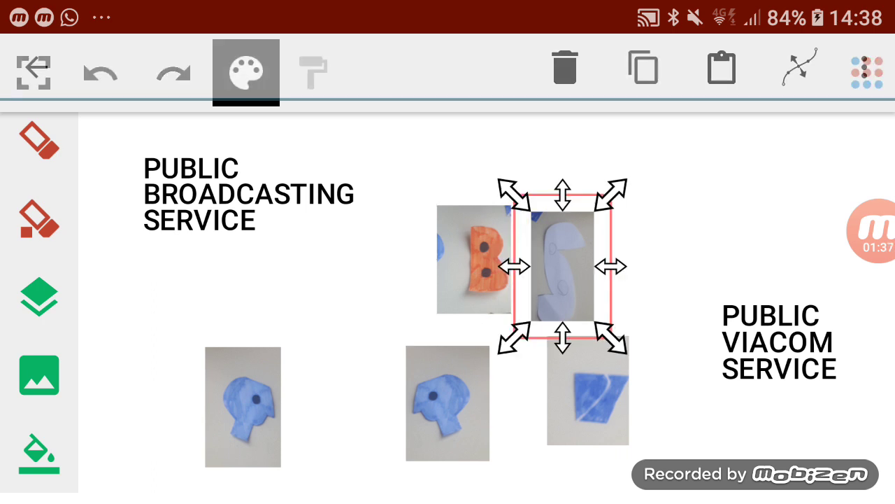
left_click_drag(562, 262, 776, 226)
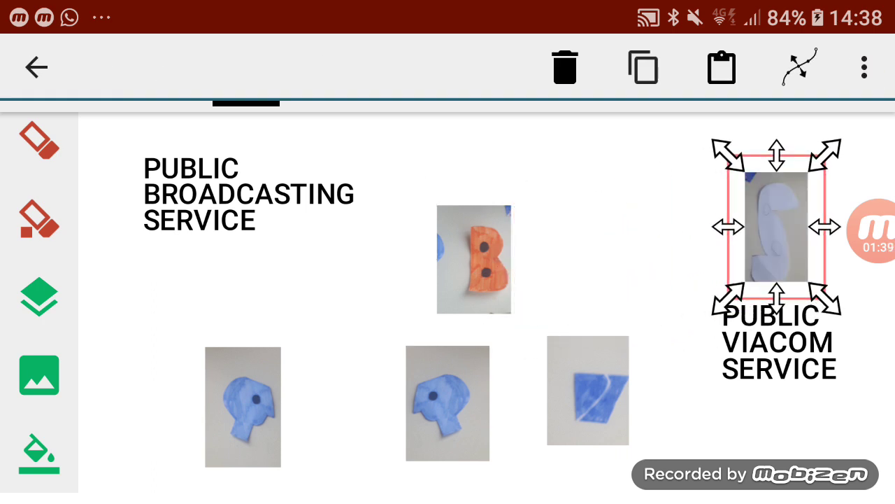
left_click(538, 239)
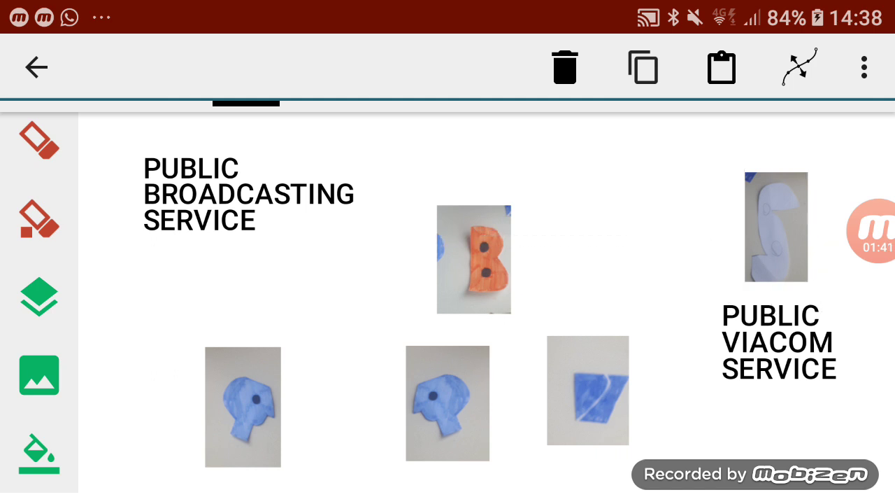
left_click(474, 259)
left_click_drag(474, 259, 673, 228)
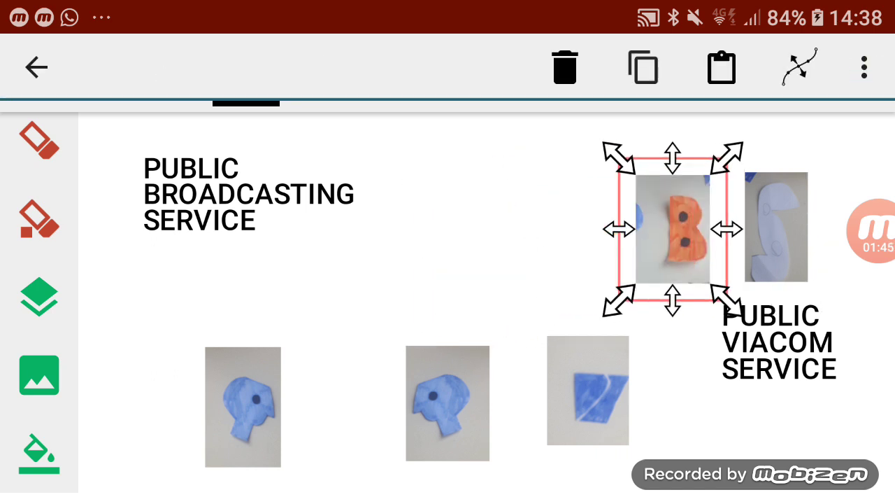
Move one P photo up under PUBLIC BROADCASTING SERVICE and the lower-left P over beside the B
left_click(448, 403)
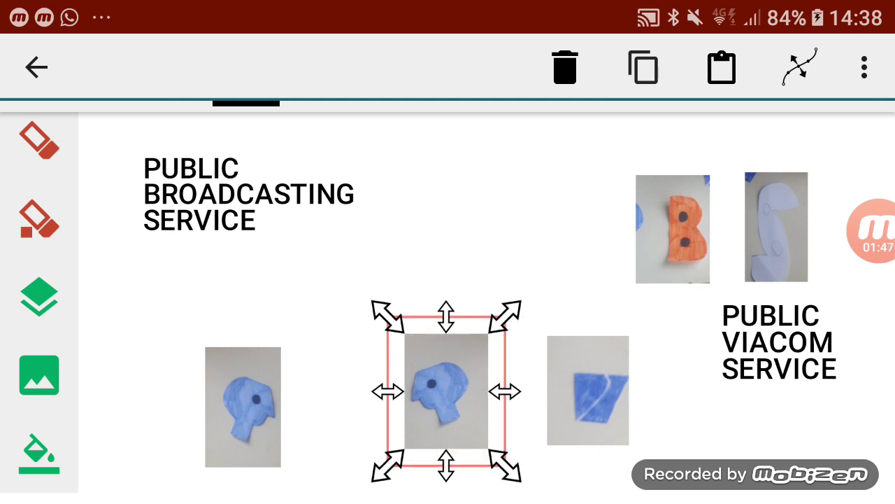
mouse_move(448, 403)
left_mouse_down()
mouse_move(303, 291)
mouse_move(398, 285)
mouse_move(354, 266)
left_mouse_up()
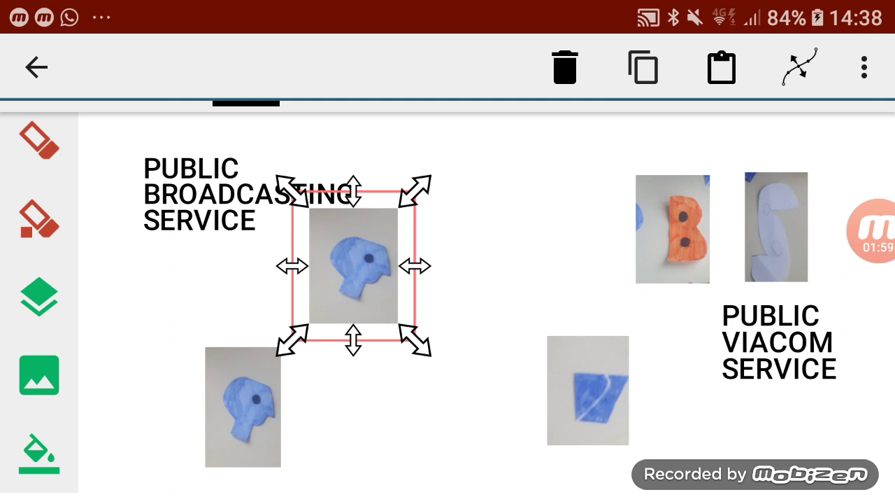
left_click(587, 389)
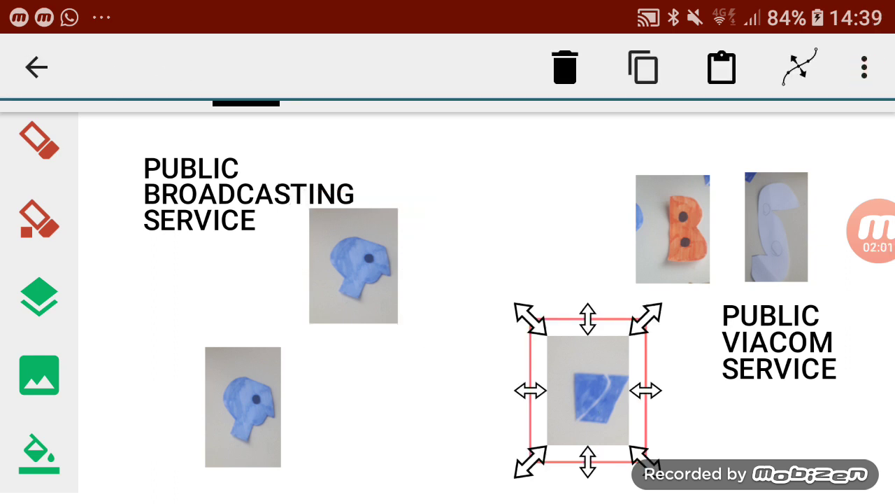
left_click(243, 406)
mouse_move(588, 390)
left_mouse_down()
mouse_move(520, 343)
mouse_move(391, 284)
left_mouse_up()
mouse_move(243, 406)
left_mouse_down()
mouse_move(337, 325)
mouse_move(377, 311)
mouse_move(578, 312)
left_mouse_up()
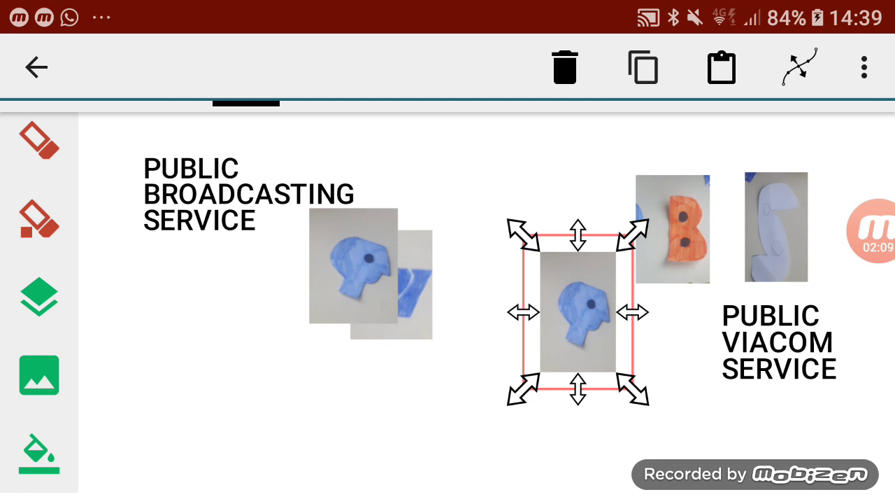
Place the V photo below the right-hand P and shift the upper P down-left under the PBS text
left_click(417, 294)
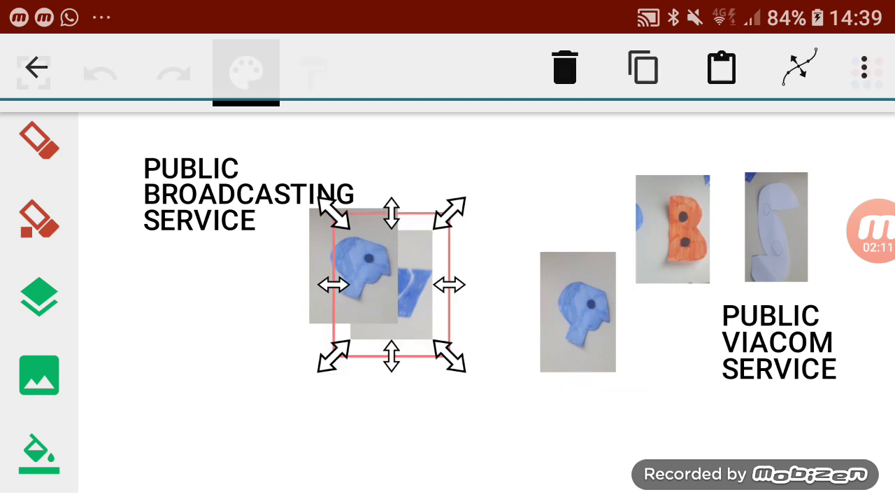
mouse_move(416, 294)
left_mouse_down()
mouse_move(482, 303)
mouse_move(543, 410)
mouse_move(698, 416)
left_mouse_up()
left_click(353, 262)
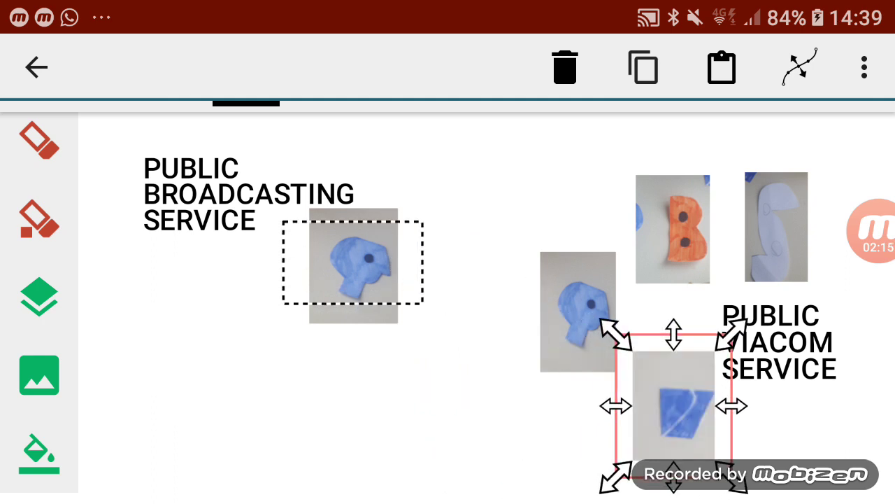
mouse_move(353, 263)
left_mouse_down()
mouse_move(260, 312)
mouse_move(182, 310)
mouse_move(246, 310)
left_mouse_up()
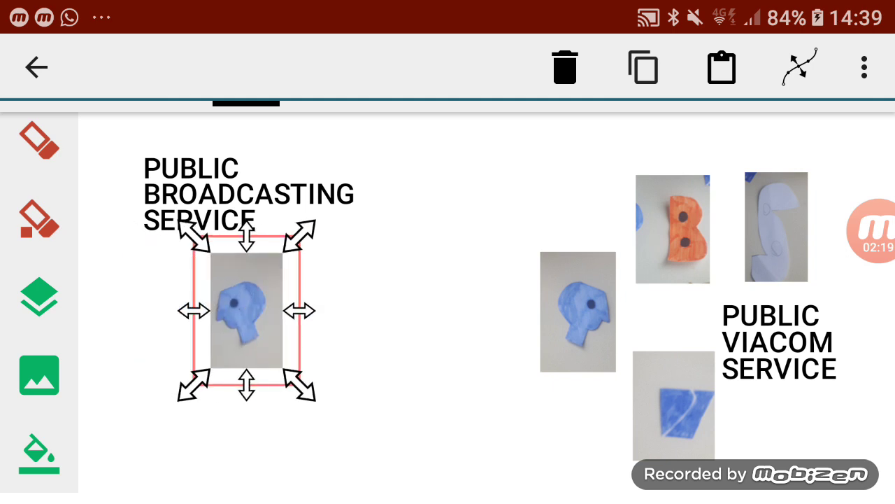
mouse_move(120, 150)
left_mouse_down()
mouse_move(270, 217)
mouse_move(354, 232)
left_mouse_up()
Move PUBLIC BROADCASTING SERVICE down to the lower left and the orange B photo beside the left P
left_click(249, 194)
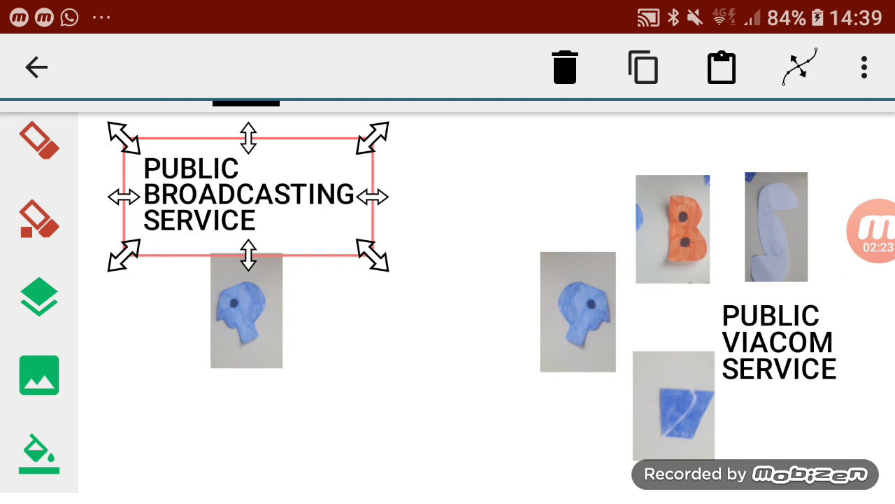
mouse_move(249, 193)
left_mouse_down()
mouse_move(300, 389)
mouse_move(343, 429)
mouse_move(325, 430)
left_mouse_up()
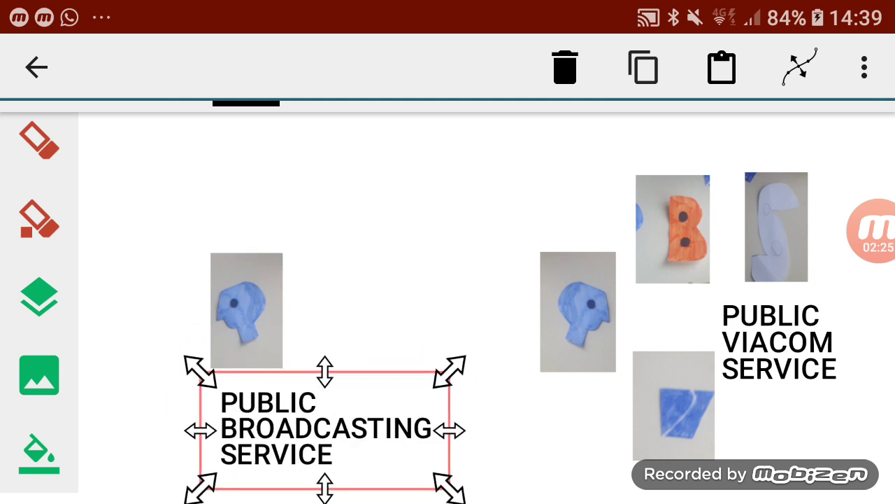
mouse_move(626, 151)
left_mouse_down()
mouse_move(674, 224)
mouse_move(703, 292)
left_mouse_up()
mouse_move(673, 228)
left_mouse_down()
mouse_move(467, 268)
mouse_move(407, 305)
mouse_move(336, 316)
mouse_move(358, 312)
left_mouse_up()
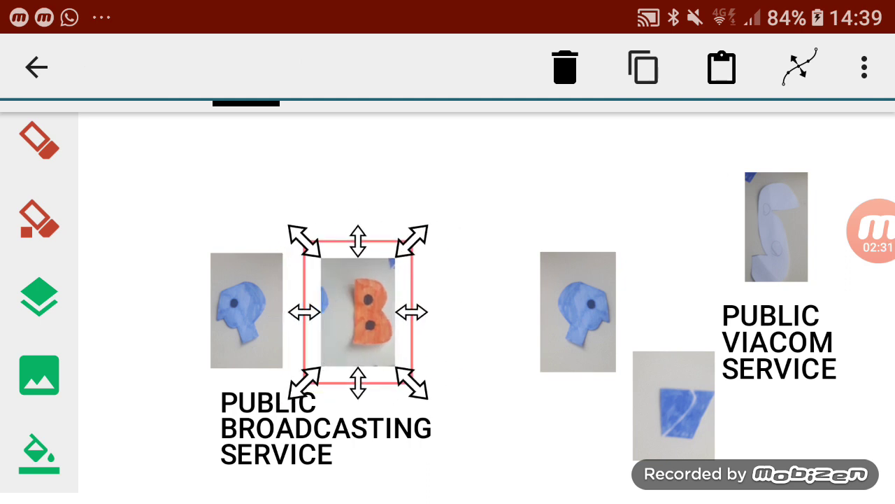
mouse_move(732, 157)
left_mouse_down()
mouse_move(798, 238)
mouse_move(618, 236)
mouse_move(450, 314)
mouse_move(467, 310)
mouse_move(459, 310)
left_mouse_up()
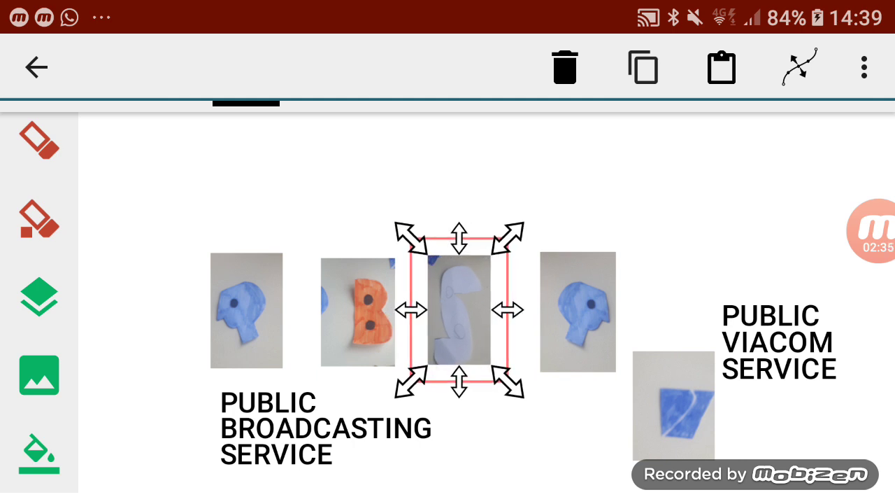
Fine-tune the flipped P photo's position at the head of the photo row
mouse_move(247, 311)
left_mouse_down()
mouse_move(243, 245)
mouse_move(234, 259)
mouse_move(244, 304)
mouse_move(260, 319)
left_mouse_up()
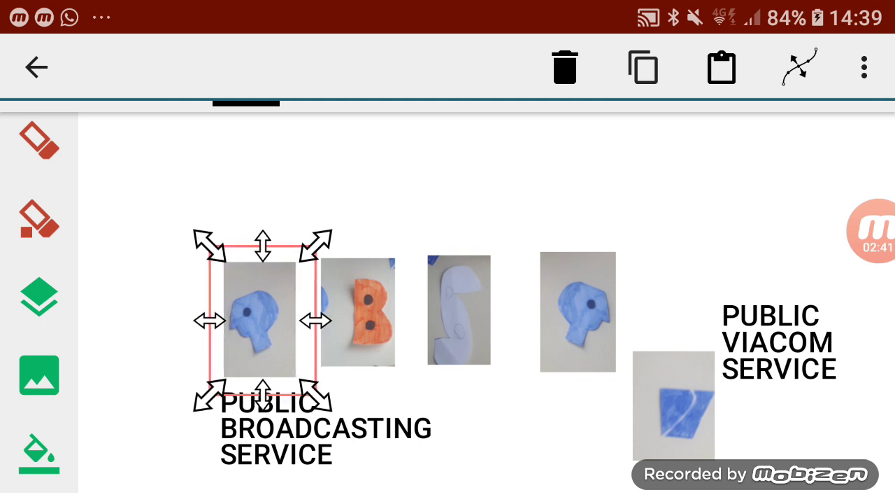
mouse_move(259, 319)
left_mouse_down()
mouse_move(242, 319)
mouse_move(259, 324)
left_mouse_up()
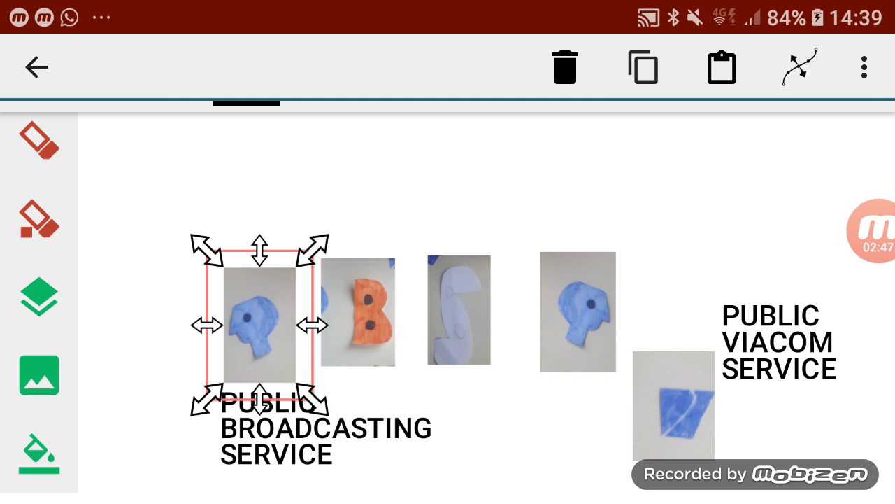
mouse_move(260, 324)
left_mouse_down()
mouse_move(260, 304)
mouse_move(247, 315)
mouse_move(264, 315)
left_mouse_up()
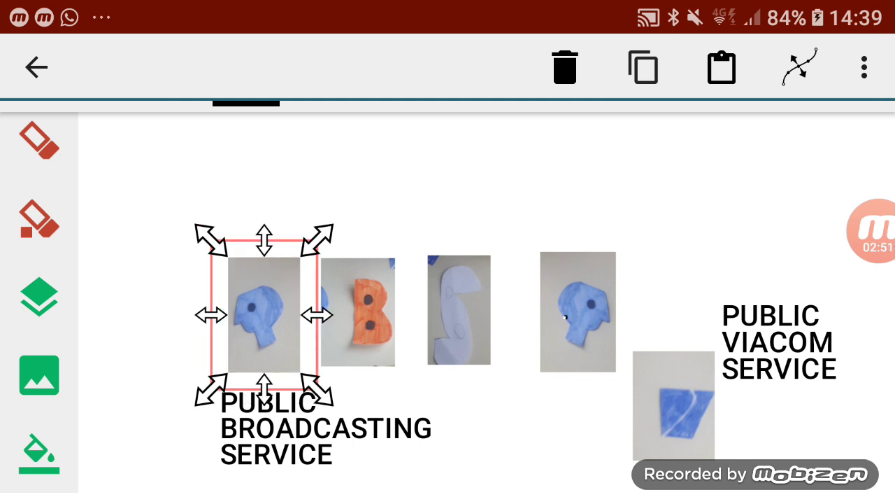
Move the right-hand P photo above PUBLIC VIACOM SERVICE and line the S photo up with the row
left_click(578, 311)
mouse_move(578, 312)
left_mouse_down()
mouse_move(691, 257)
mouse_move(657, 253)
left_mouse_up()
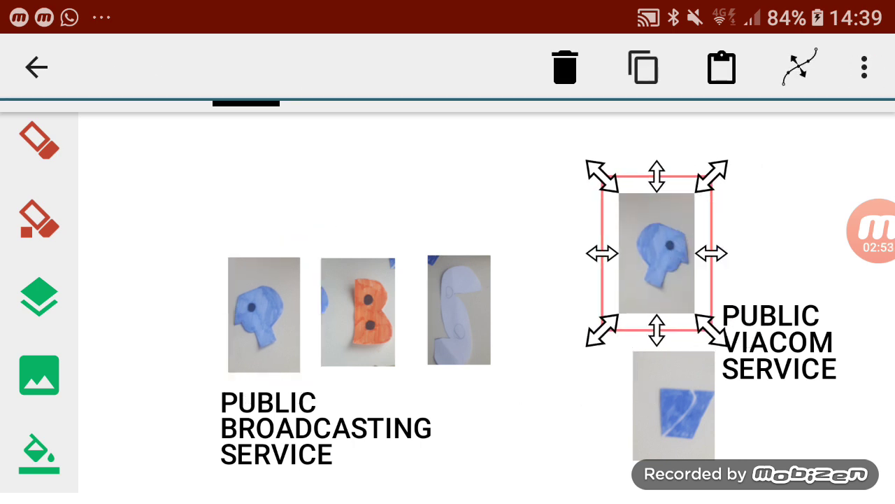
left_click(459, 310)
mouse_move(459, 310)
left_mouse_down()
mouse_move(469, 316)
mouse_move(454, 315)
left_mouse_up()
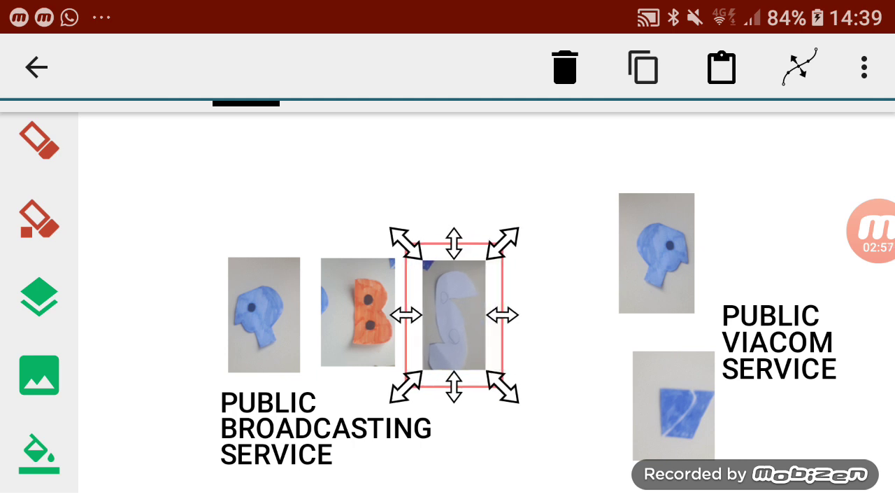
Nudge the broadcasting text slightly right and reposition the left P photo back into the row
left_click(263, 315)
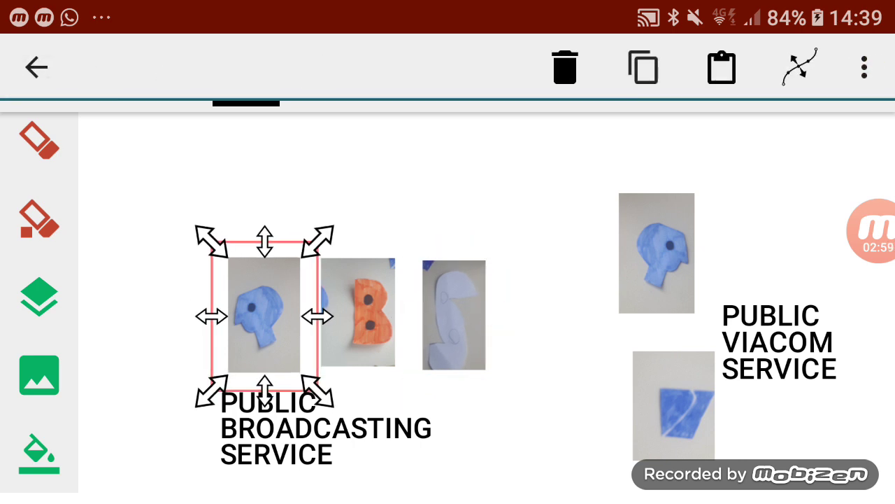
left_click(325, 428)
mouse_move(325, 428)
left_mouse_down()
mouse_move(334, 400)
mouse_move(334, 429)
left_mouse_up()
left_click(264, 314)
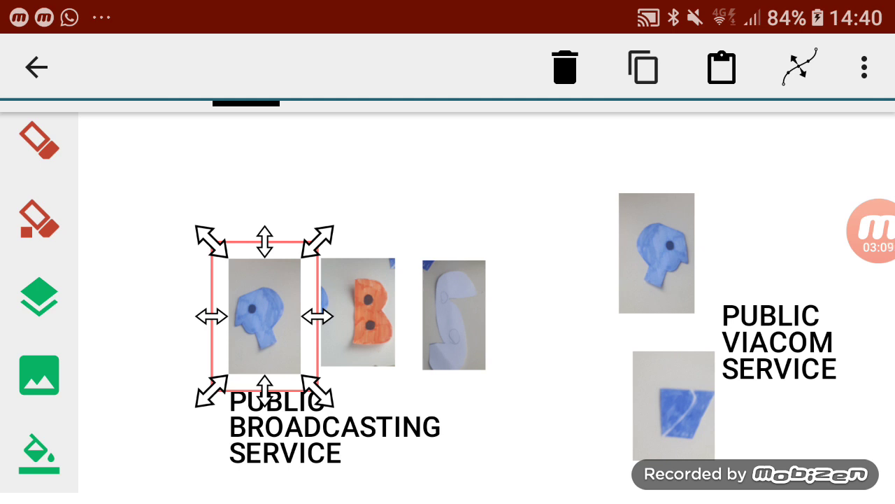
left_click(454, 315)
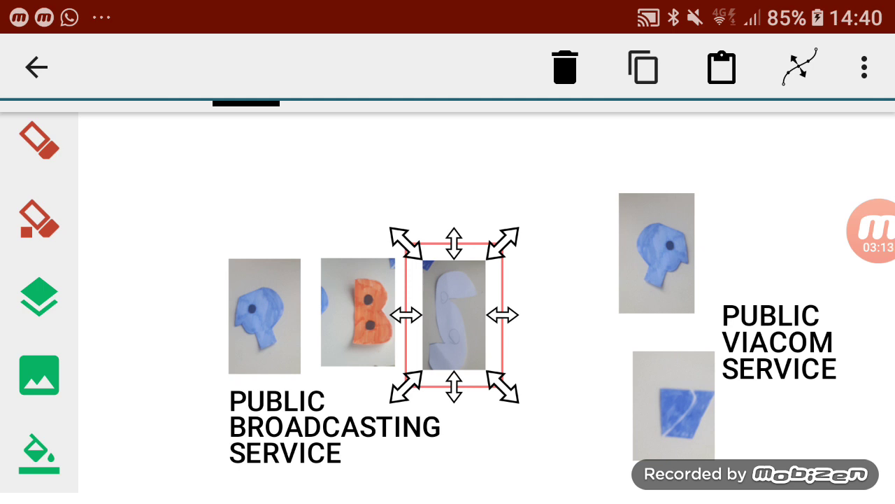
left_click(264, 315)
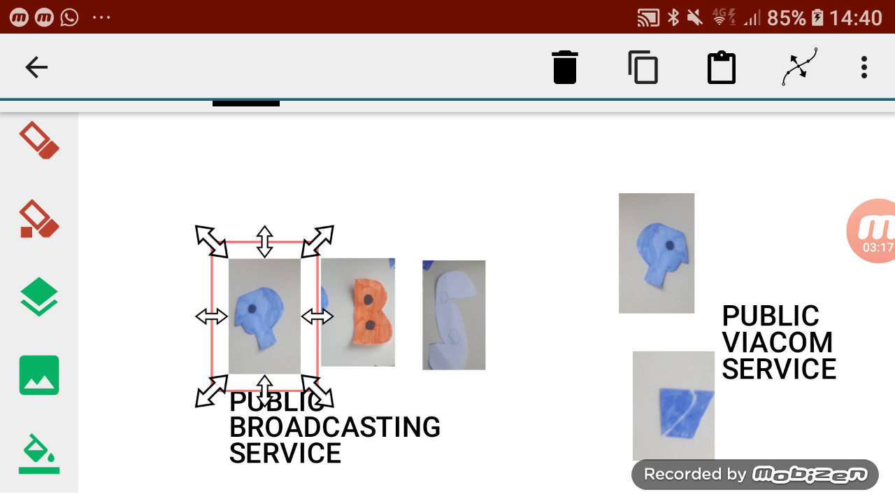
left_click_drag(265, 315, 228, 343)
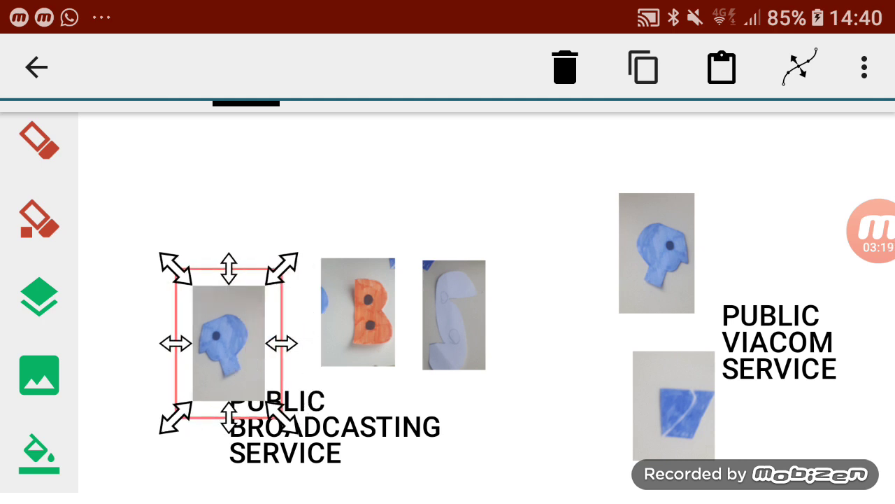
mouse_move(228, 343)
left_mouse_down()
mouse_move(240, 302)
mouse_move(259, 316)
left_mouse_up()
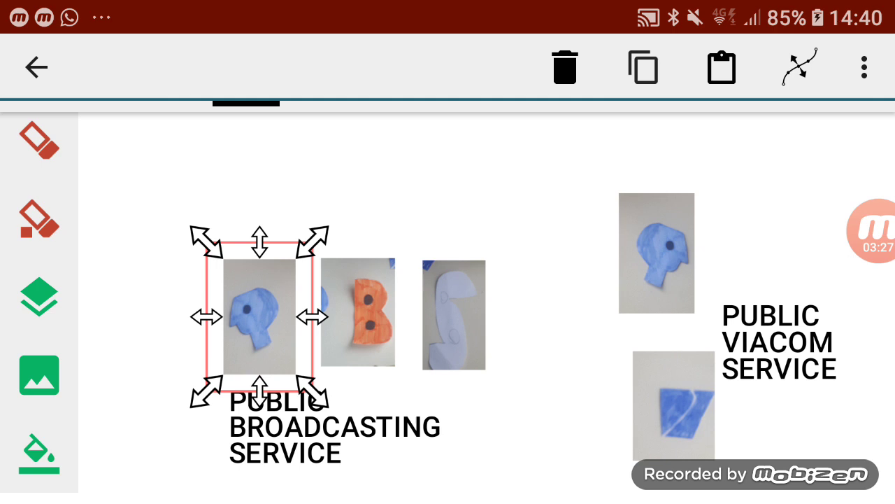
Move PUBLIC BROADCASTING SERVICE up above the P, B, S photo row
mouse_move(174, 215)
left_mouse_down()
mouse_move(231, 286)
mouse_move(386, 406)
mouse_move(320, 476)
mouse_move(329, 482)
left_mouse_up()
left_click(335, 427)
mouse_move(335, 426)
left_mouse_down()
mouse_move(241, 325)
mouse_move(256, 204)
mouse_move(468, 167)
mouse_move(585, 196)
mouse_move(589, 421)
mouse_move(539, 441)
mouse_move(664, 316)
mouse_move(795, 248)
mouse_move(797, 203)
mouse_move(794, 184)
mouse_move(665, 309)
mouse_move(558, 300)
mouse_move(378, 181)
mouse_move(333, 188)
left_mouse_up()
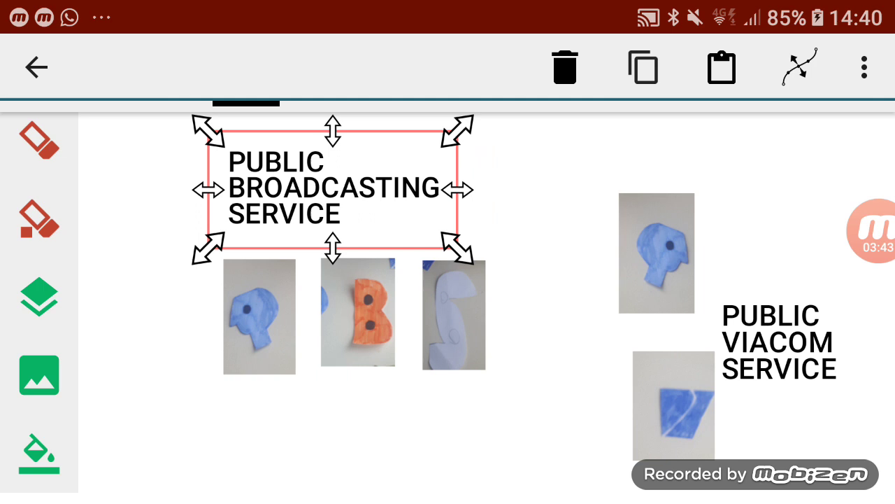
Move the left P photo beside the V, the S photo left to the row's start, and the B beside the upper P
mouse_move(259, 316)
left_mouse_down()
mouse_move(511, 427)
mouse_move(563, 428)
left_mouse_up()
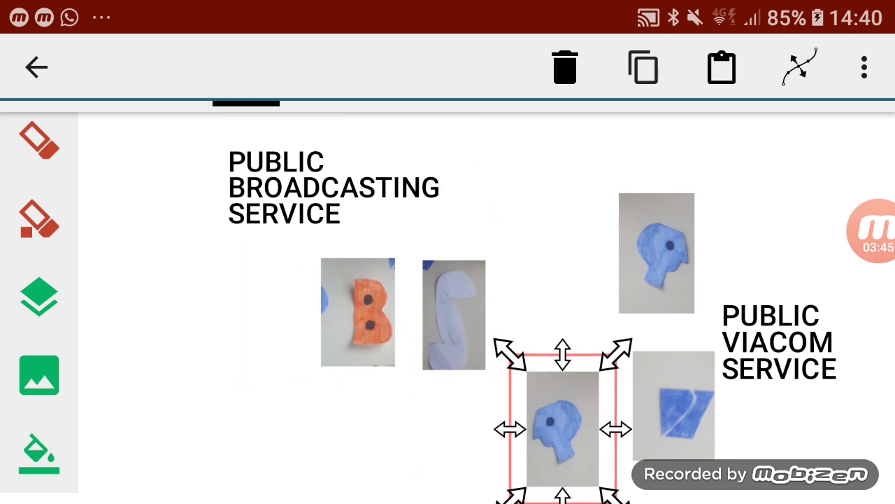
left_click(454, 314)
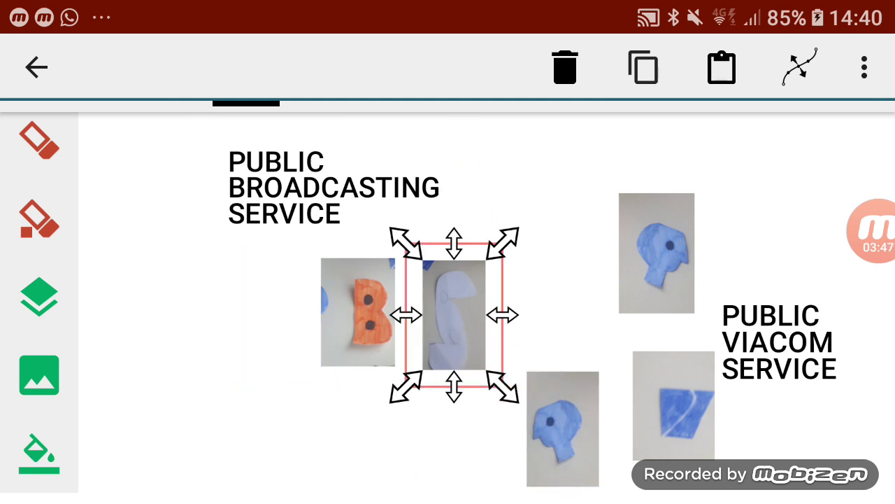
mouse_move(454, 315)
left_mouse_down()
mouse_move(248, 336)
mouse_move(246, 323)
left_mouse_up()
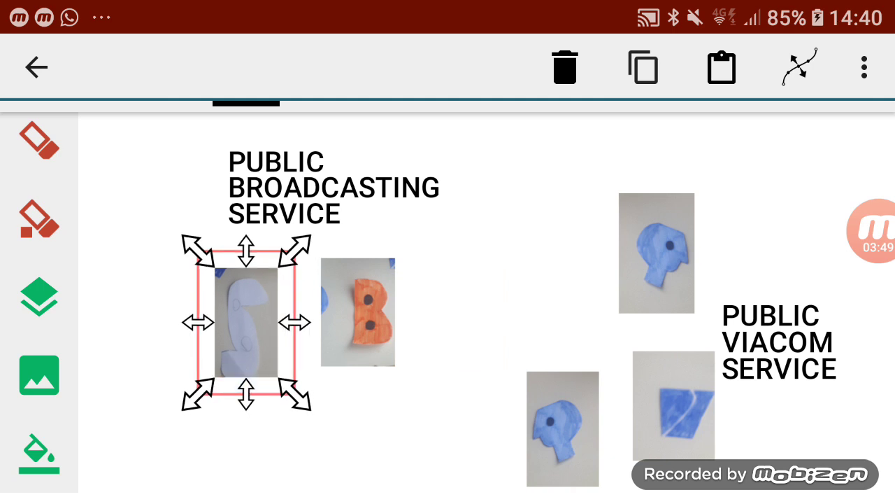
left_click(358, 312)
mouse_move(358, 312)
left_mouse_down()
mouse_move(480, 240)
mouse_move(538, 243)
left_mouse_up()
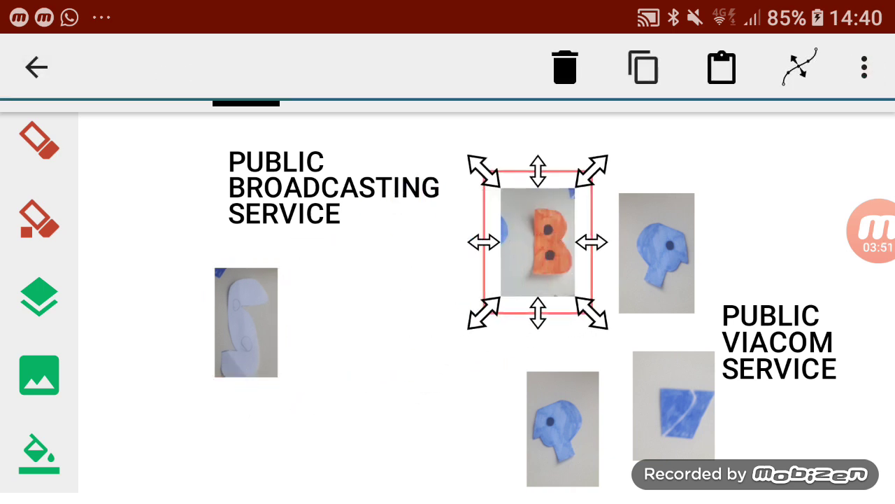